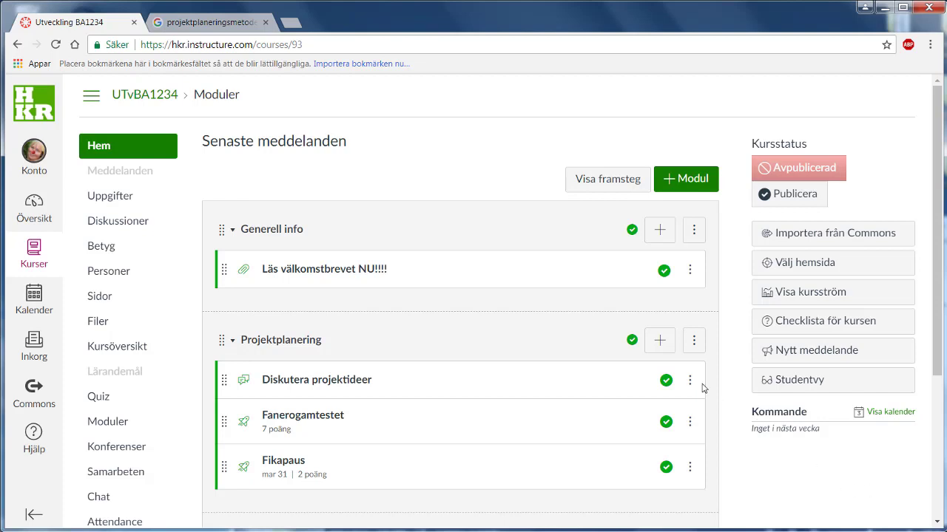
- Add a new quiz named "Hemtenta projektplanering" to the Projektplanering module
left_click(661, 342)
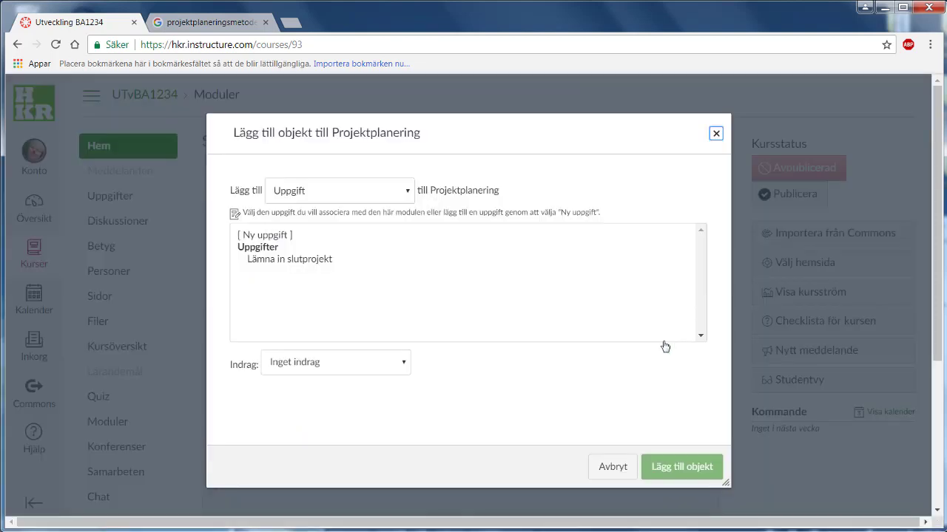
left_click(363, 193)
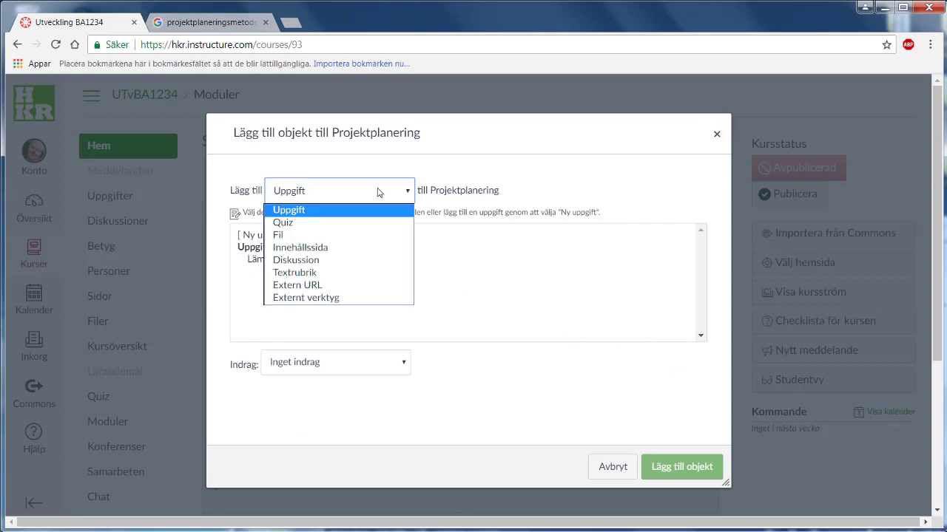
left_click(328, 222)
left_click(279, 235)
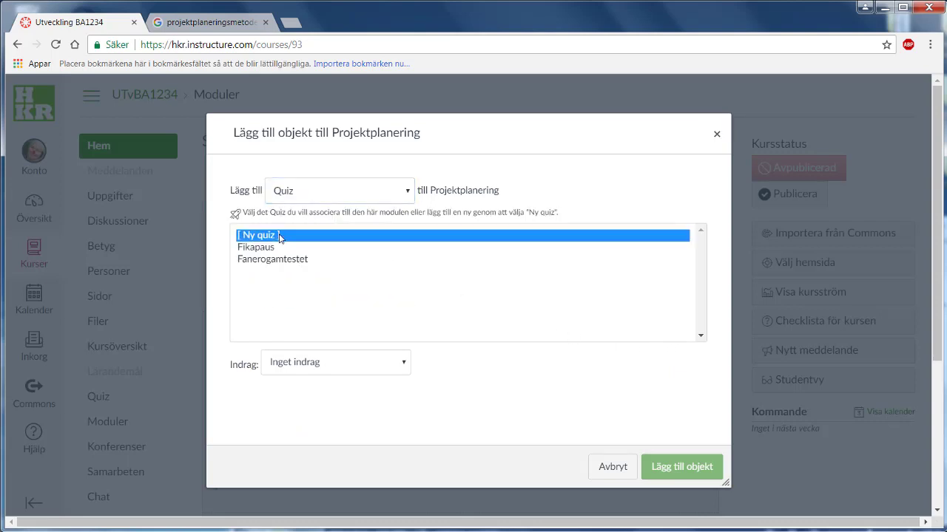
left_click(302, 364)
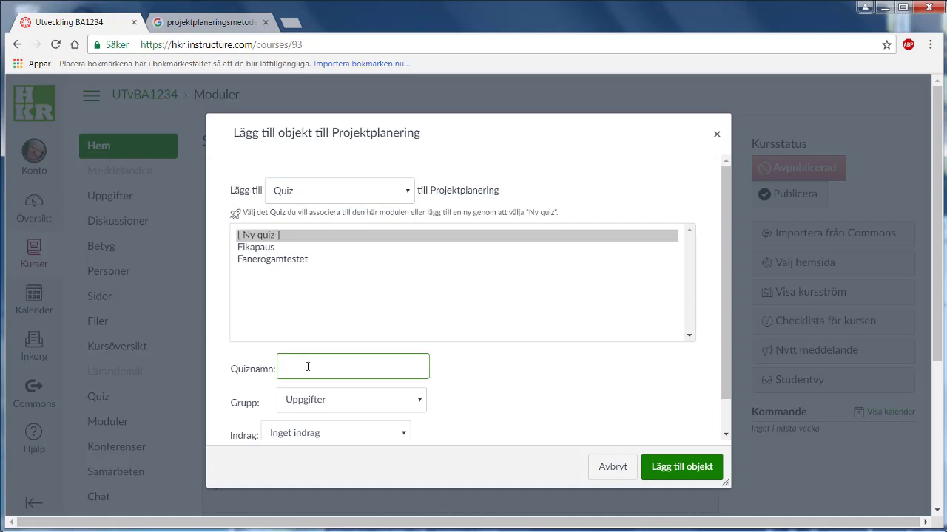
type("Hemtenta projektplanering")
left_click(682, 467)
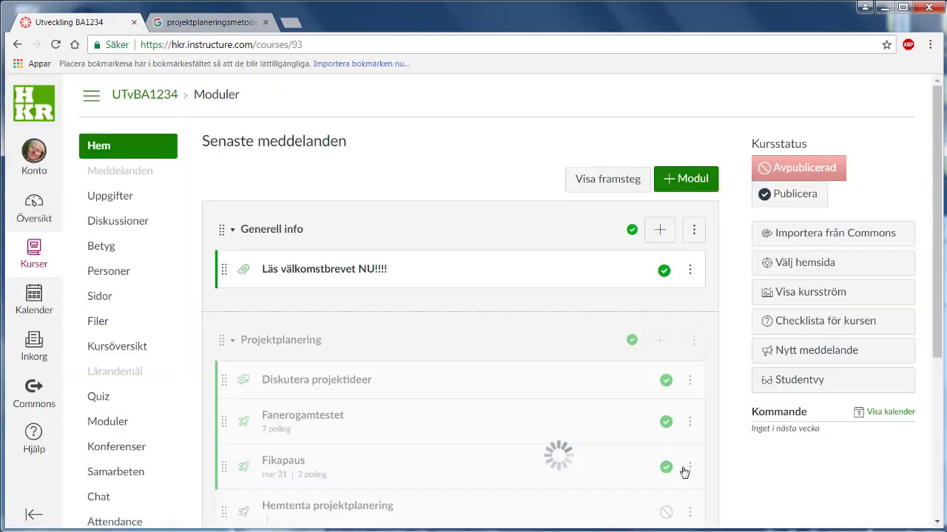
- Open the Hemtenta projektplanering quiz for editing and give it a time limit of 120 minutes
scroll(636, 473, "down", 1)
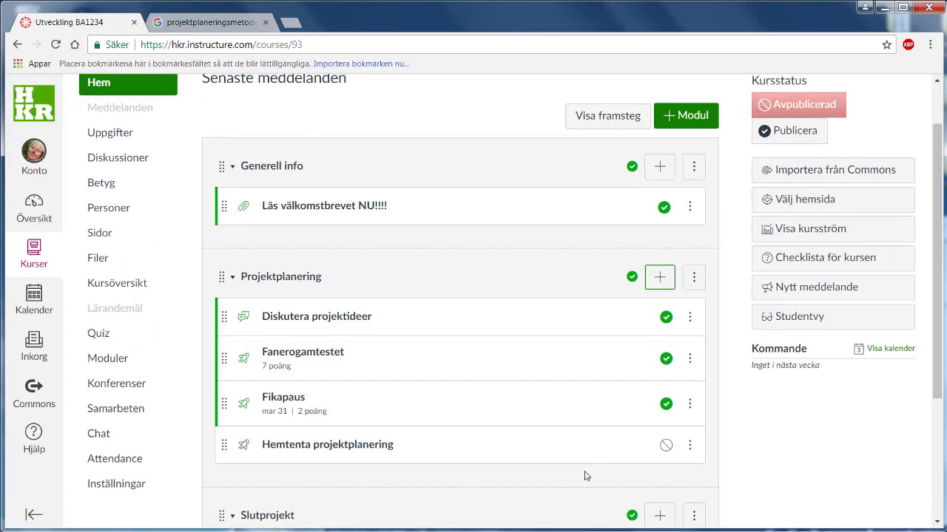
left_click(352, 449)
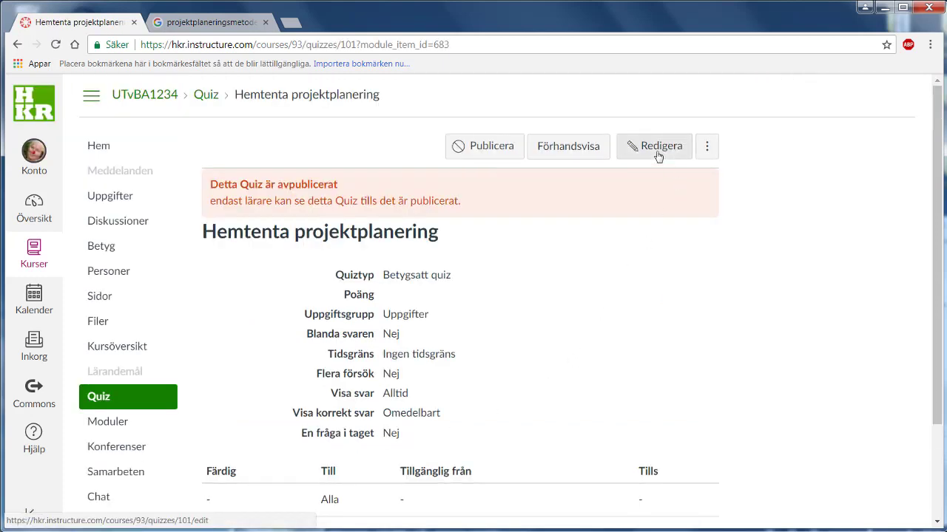
left_click(658, 147)
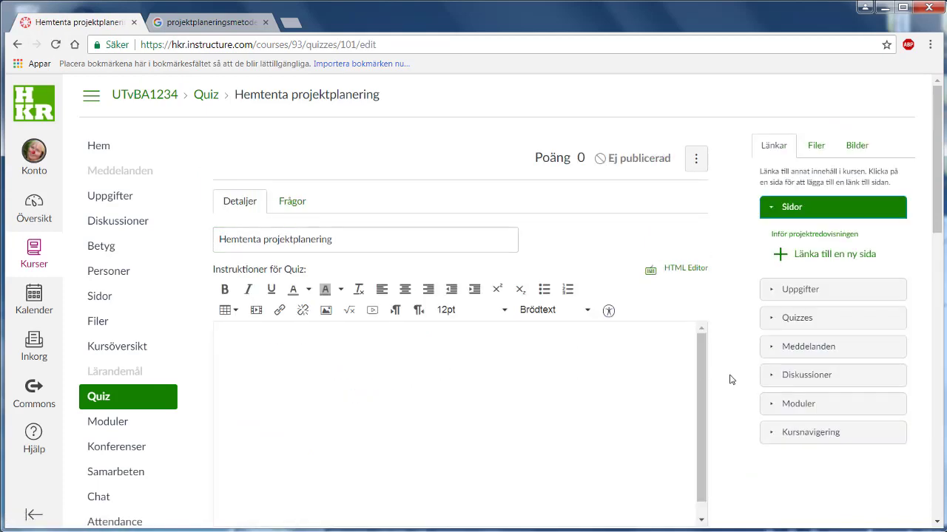
scroll(731, 380, "down", 5)
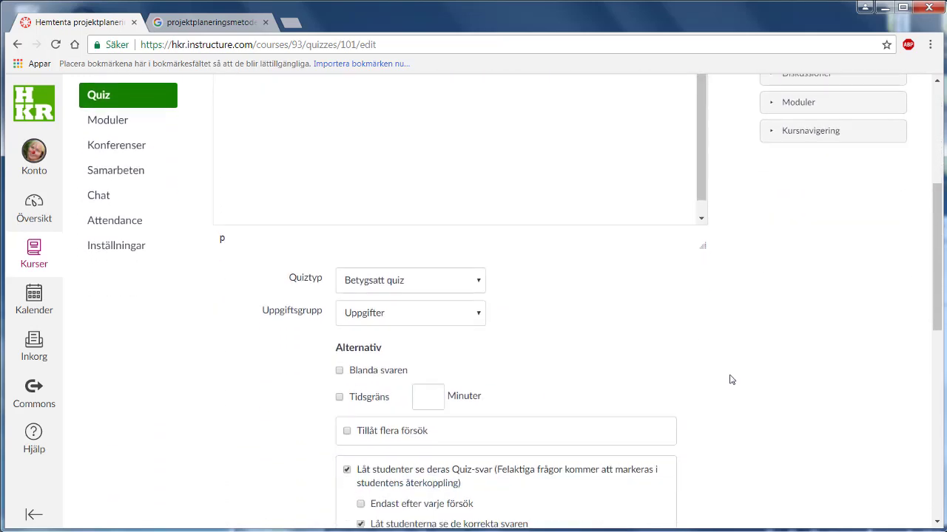
scroll(730, 379, "down", 1)
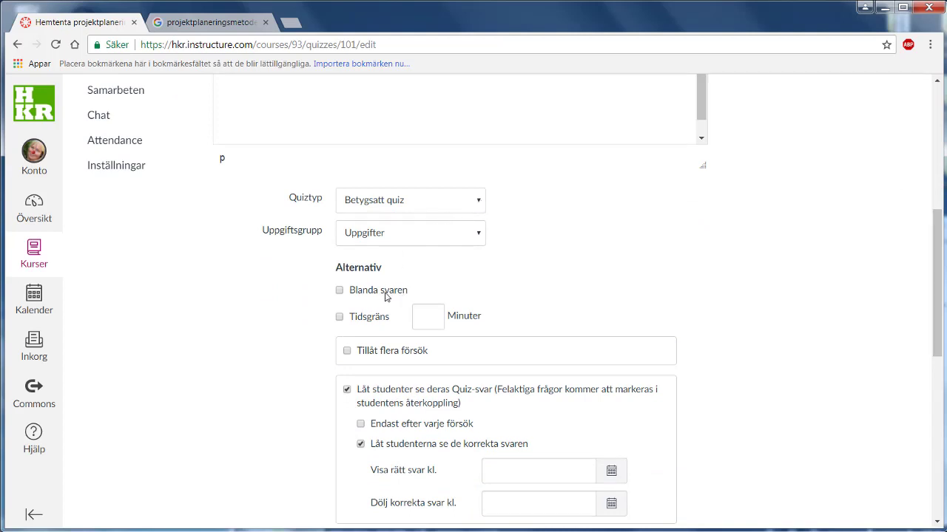
left_click(340, 318)
type("120")
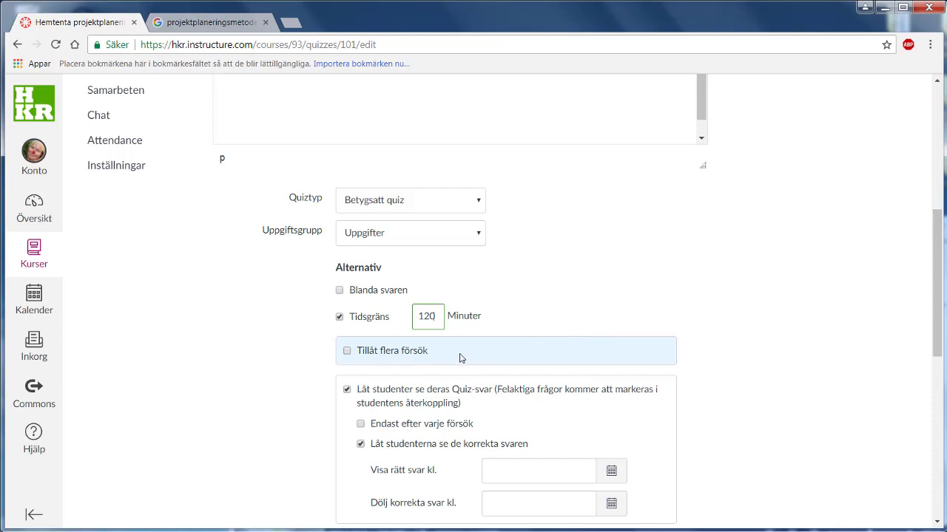
- Stop students from seeing the correct answers, and leave the option to show one question at a time off
left_click_drag(938, 347, 888, 412)
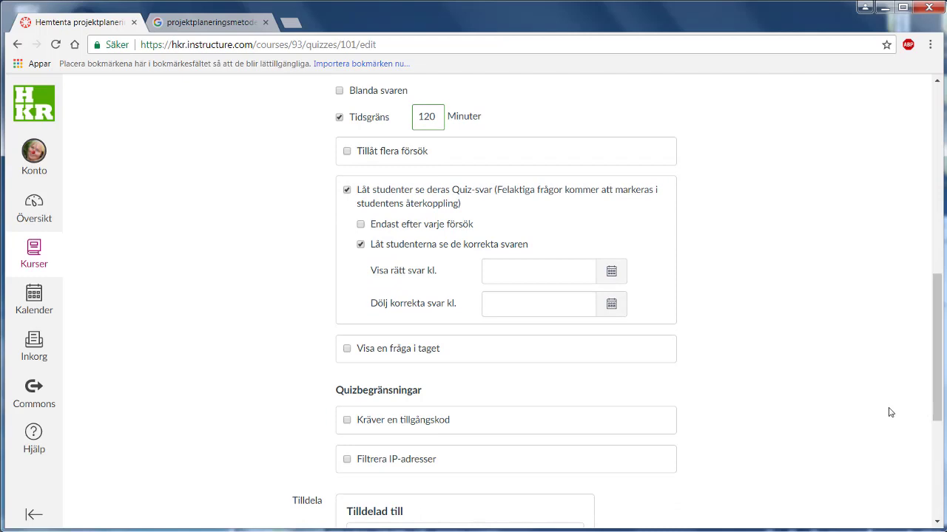
left_click(360, 246)
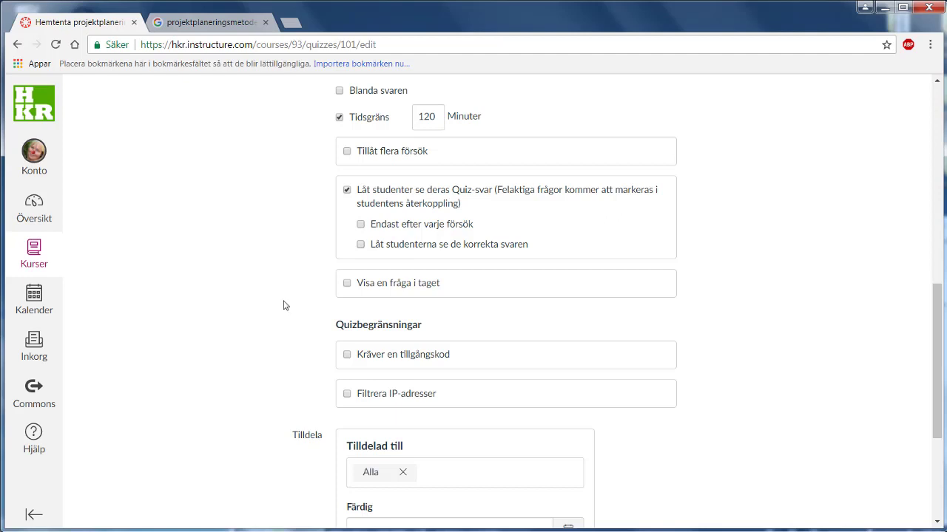
left_click(347, 284)
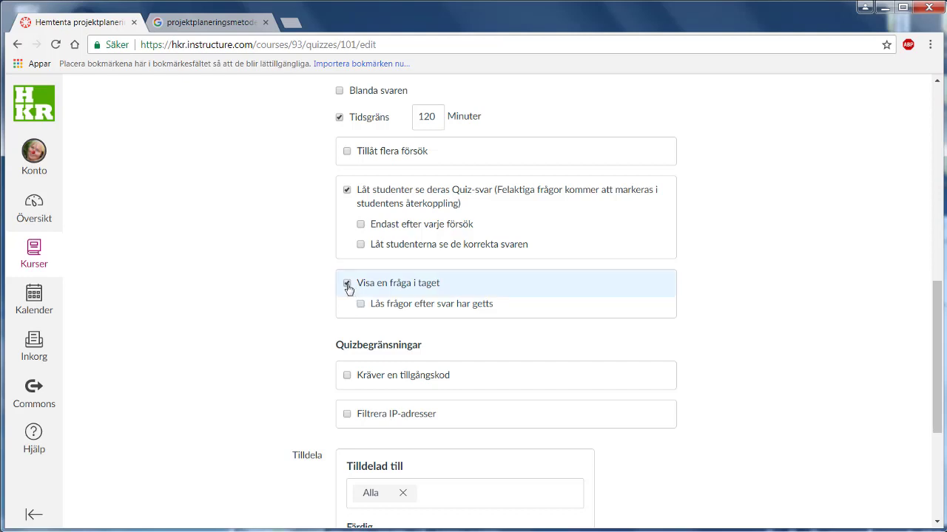
left_click(347, 284)
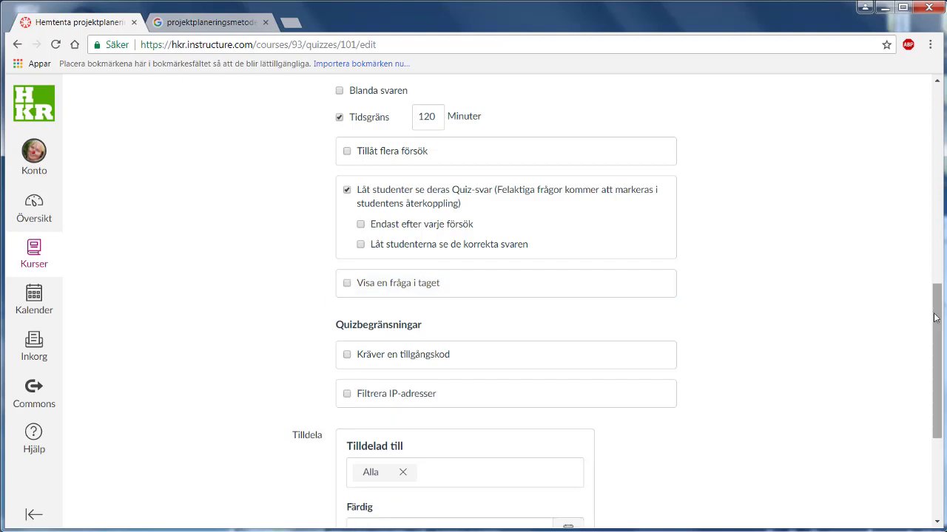
- Set the quiz's due date (Färdig) for everyone to 30 March 2018 at 23:59
left_click_drag(936, 318, 936, 396)
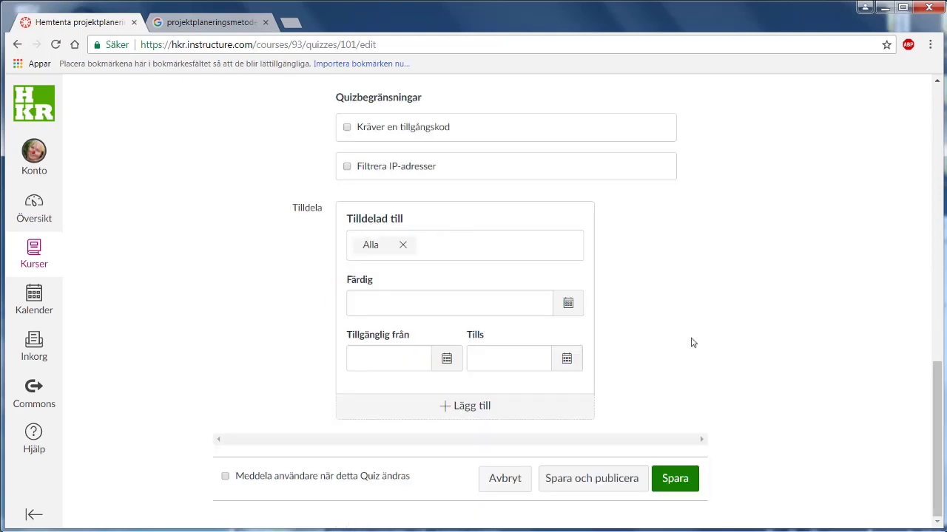
left_click(568, 305)
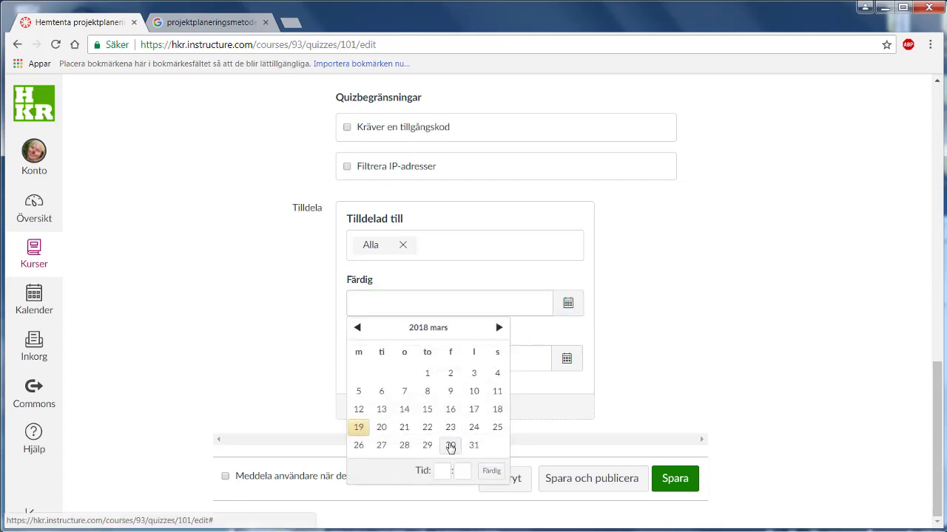
left_click(451, 444)
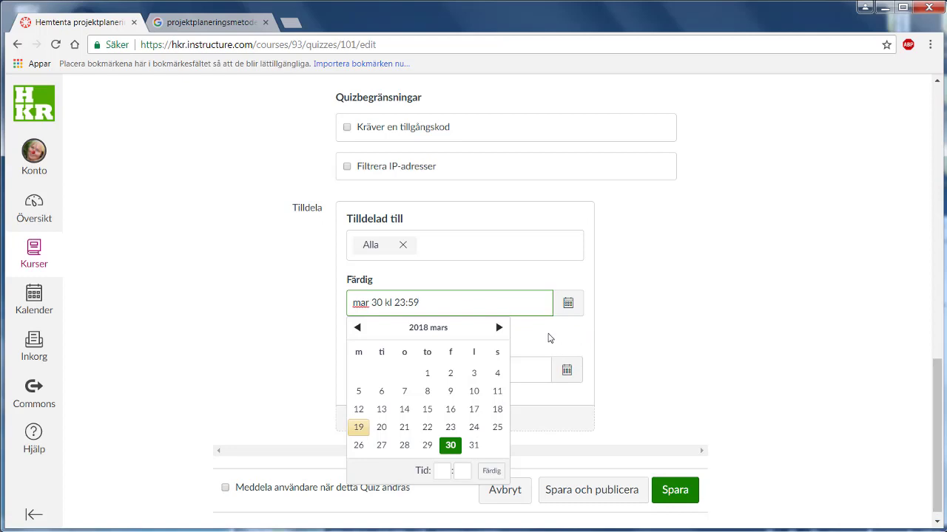
left_click(663, 319)
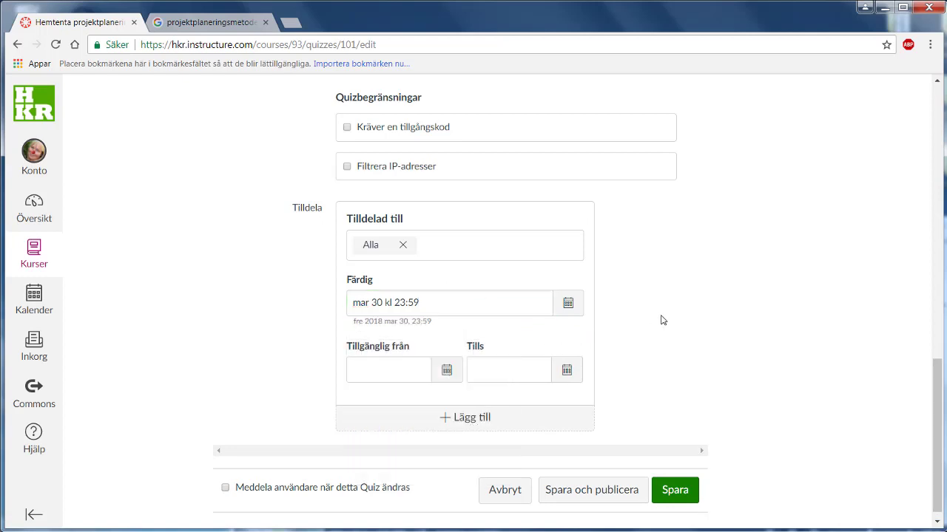
- Make the quiz available from 27 March at 0:00 until 30 March at 23:59 and save it without publishing
left_click(444, 373)
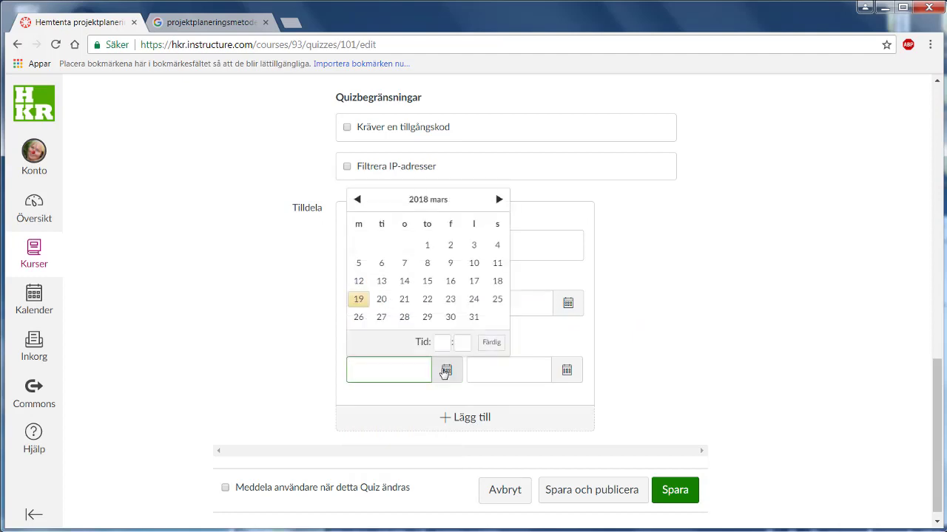
left_click(381, 317)
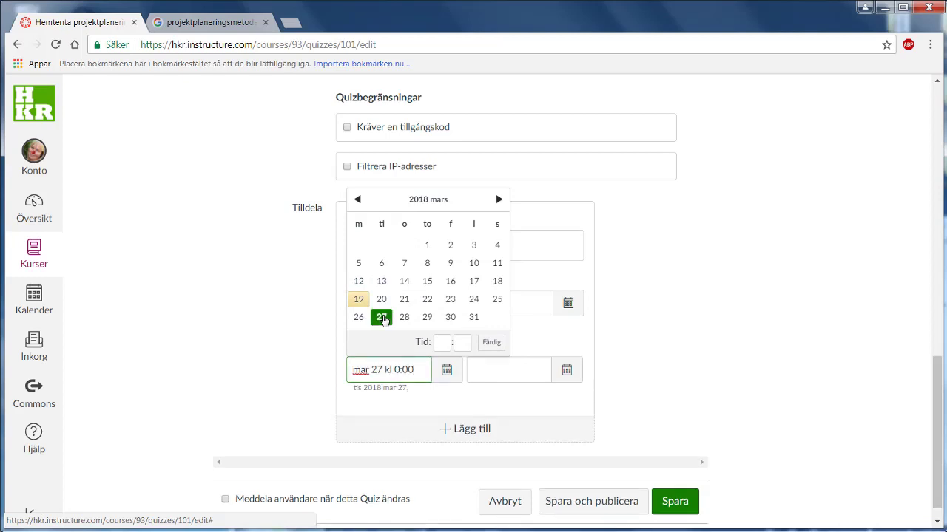
left_click(566, 372)
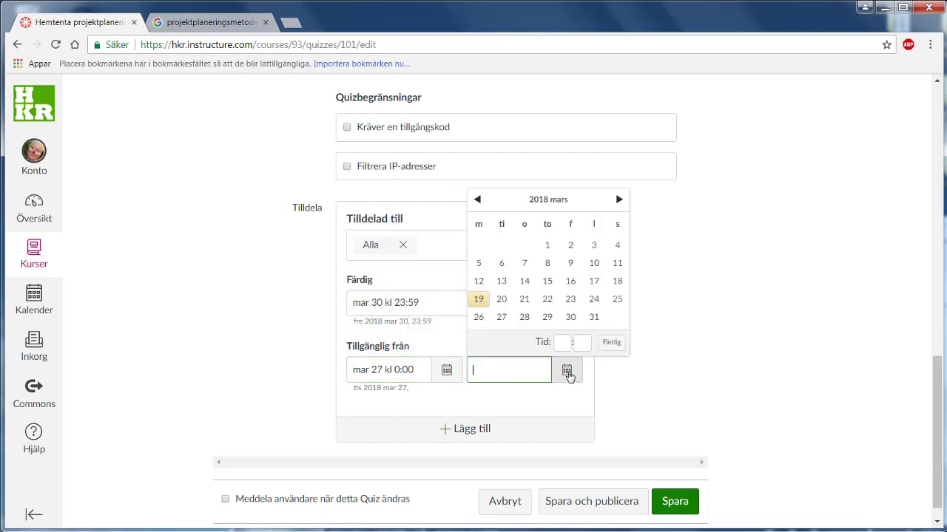
left_click(570, 317)
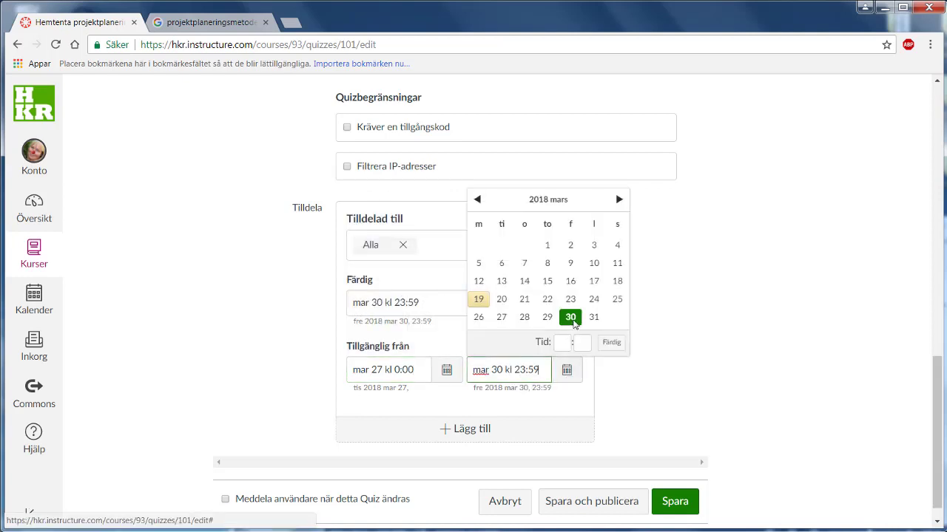
left_click(693, 396)
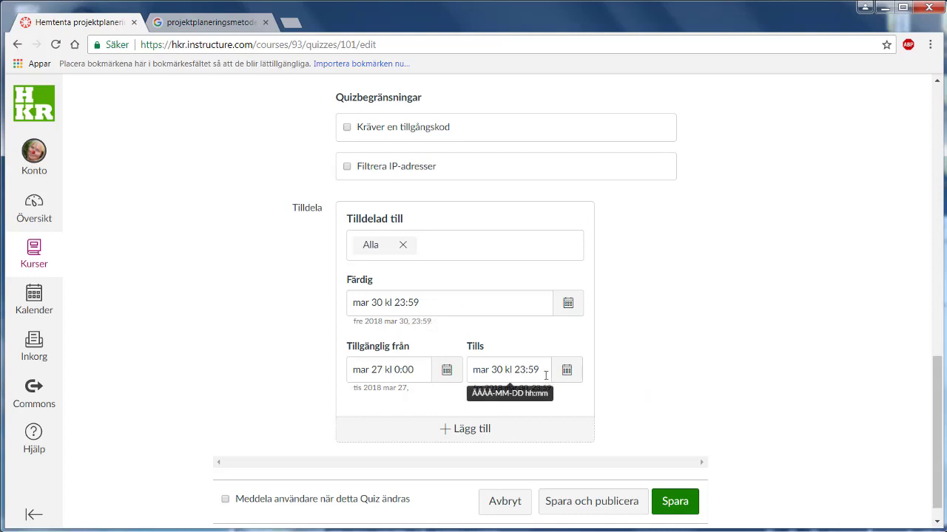
left_click(686, 503)
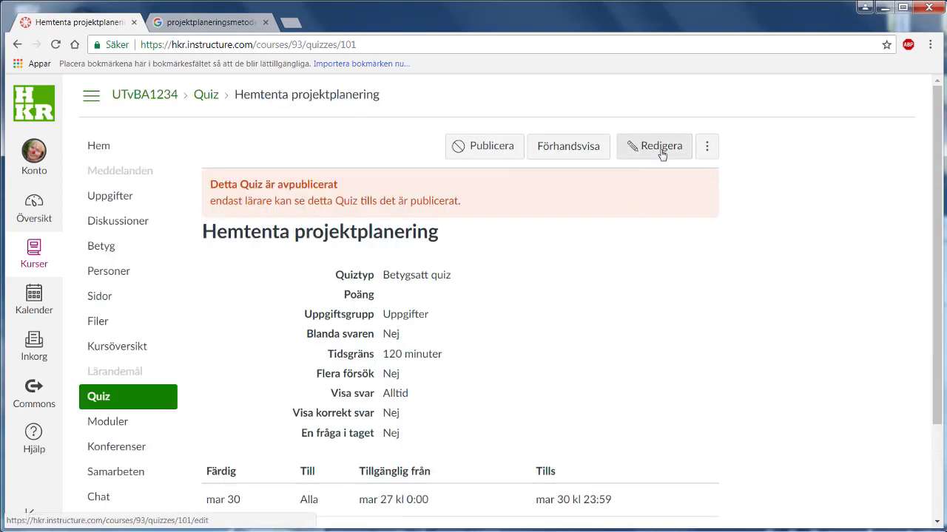
- Reopen the quiz for editing and add a new question of type Uppsatsfråga
left_click(660, 148)
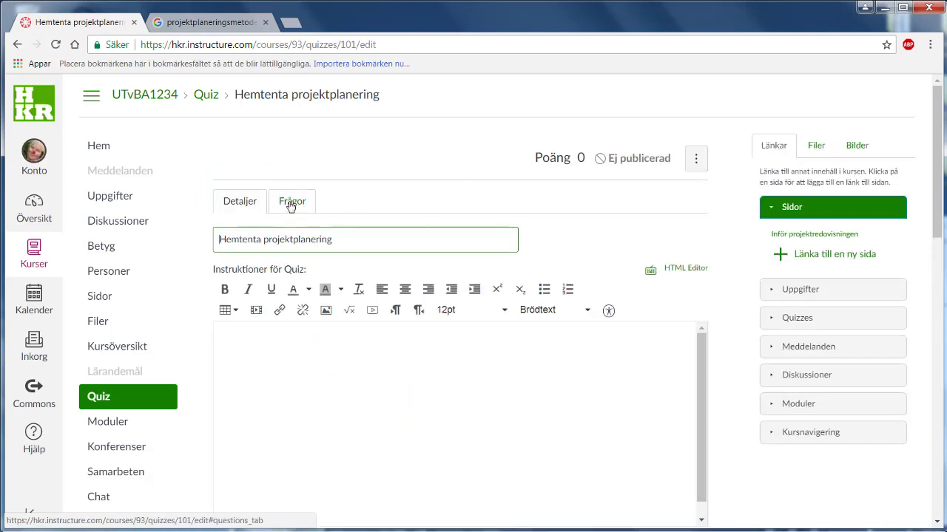
left_click(291, 204)
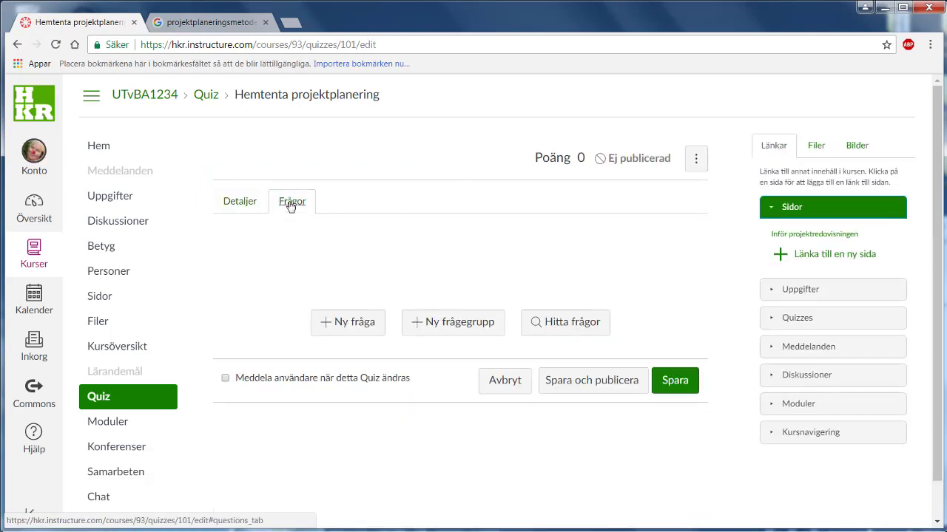
left_click(344, 324)
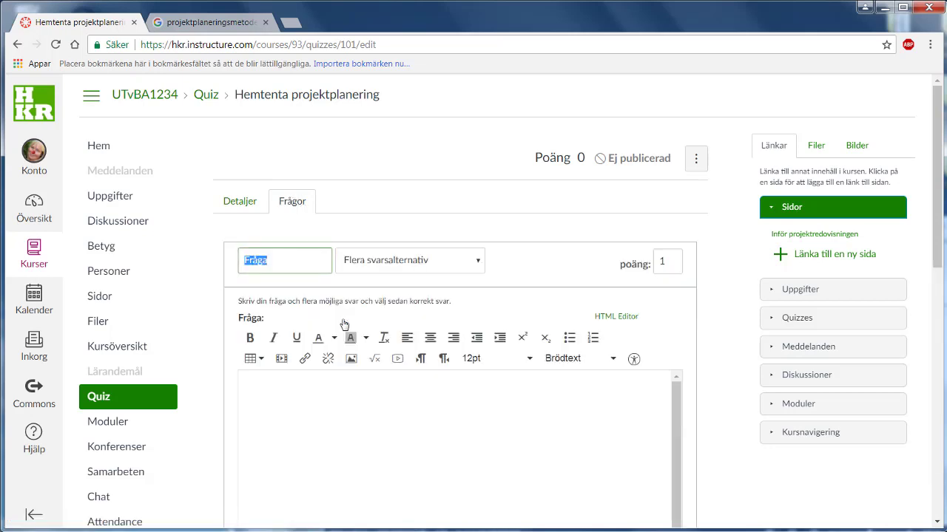
left_click(479, 265)
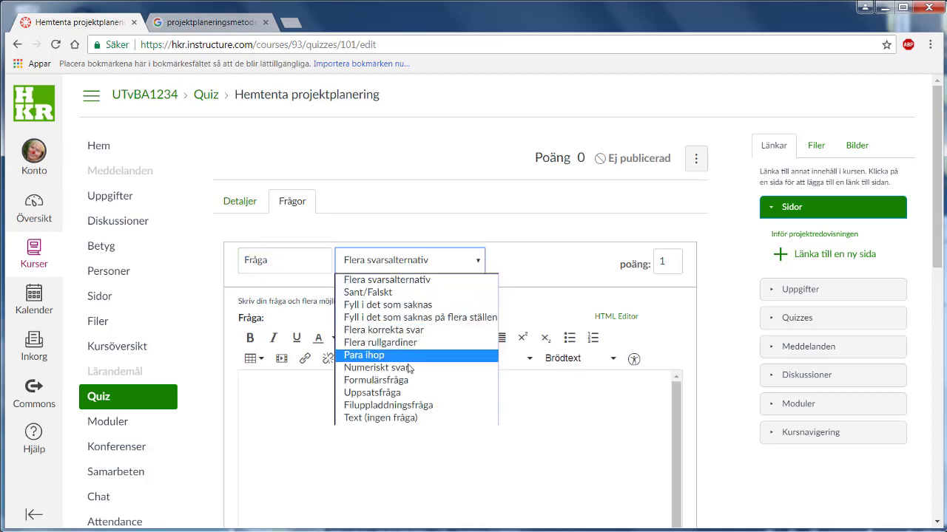
left_click(397, 394)
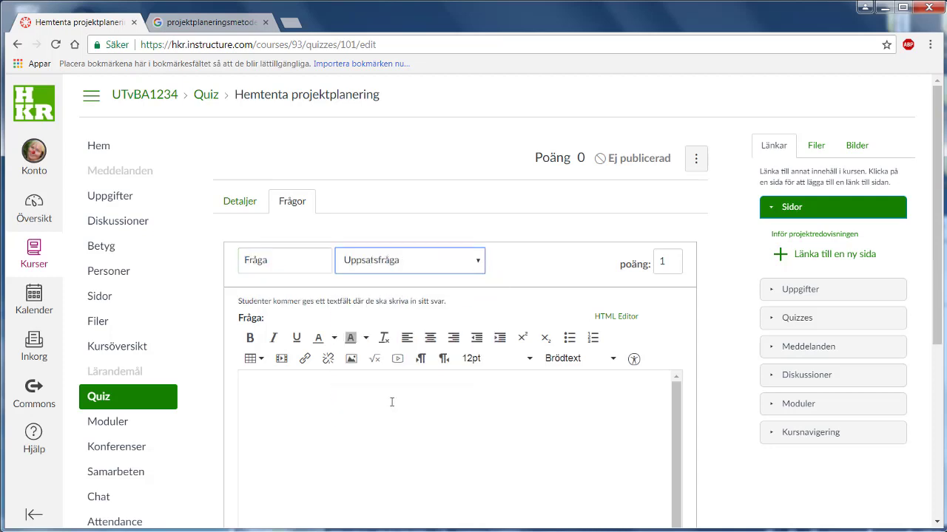
- Enter the question text asking students to argue for and against a chosen projektplaneringsmetod, set it to 10 points and save the question
left_click(392, 402)
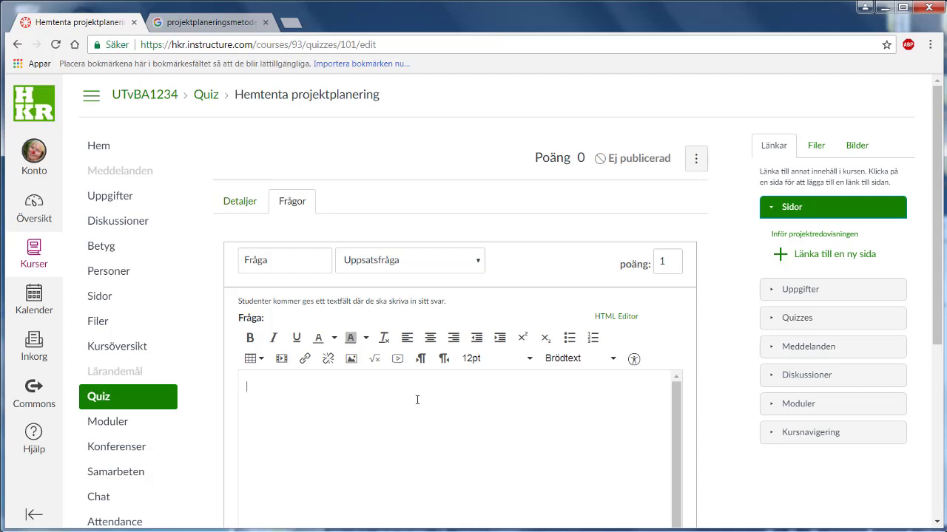
type("I kurslitteraturen beskrivs olika projektplaneringsmetoder, men vad är det egentligen för mening med att följa en specifik metod? Är det inte bara att planera på helt enkelt? Välj ut en projektplaneringsmetod som diskuterats under kursen och argumentera för och emot varför den bör användas.")
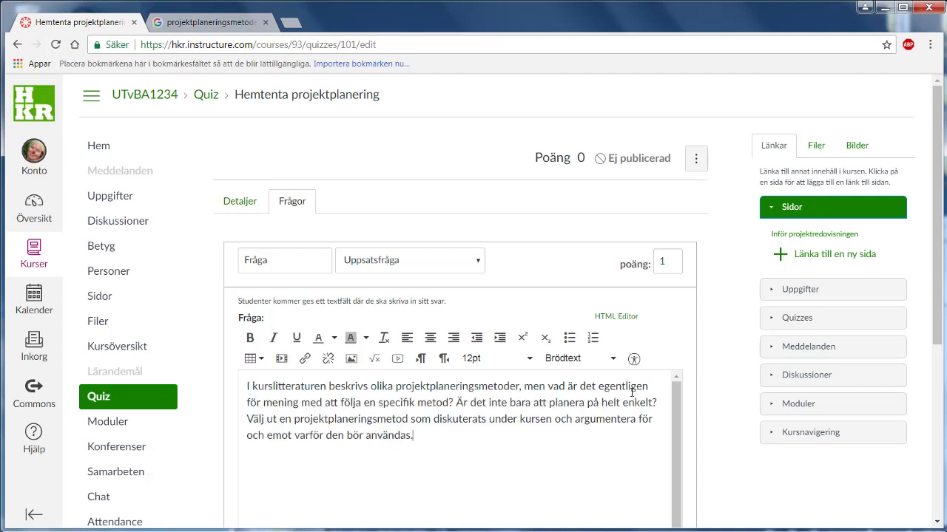
double_click(664, 261)
type("10")
left_click(723, 276)
left_click_drag(933, 273, 915, 386)
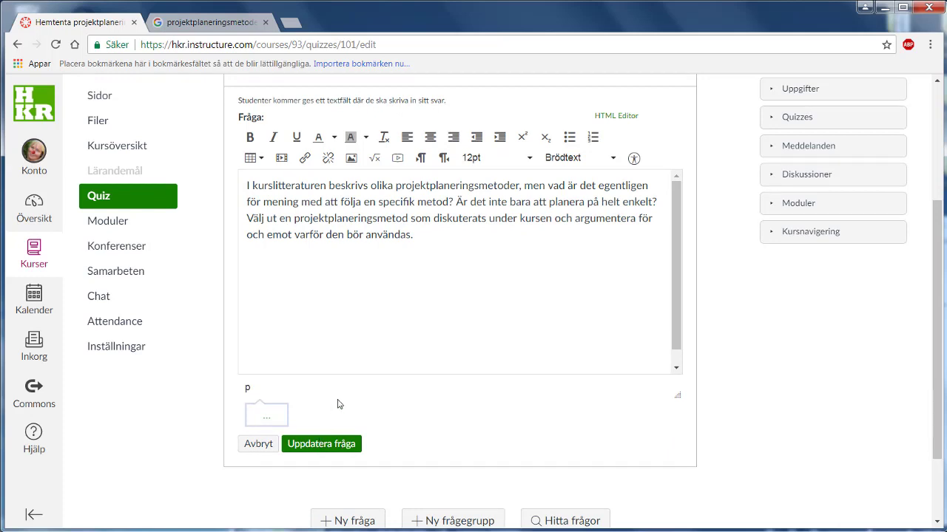
left_click(332, 448)
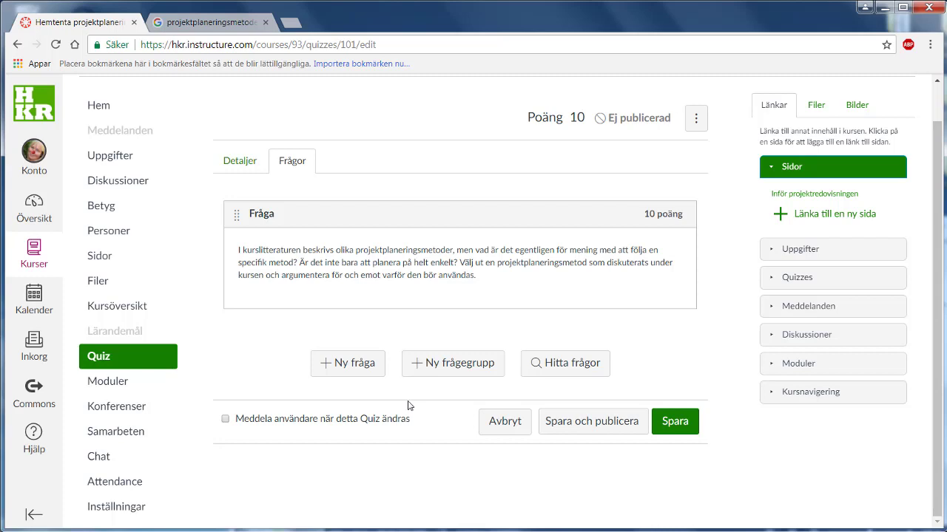
- Add a Filuppladdningsfråga asking students to sketch a projektplaneringsorganisation and upload it as an image, or to photograph and upload a hand-drawn sketch
left_click(352, 365)
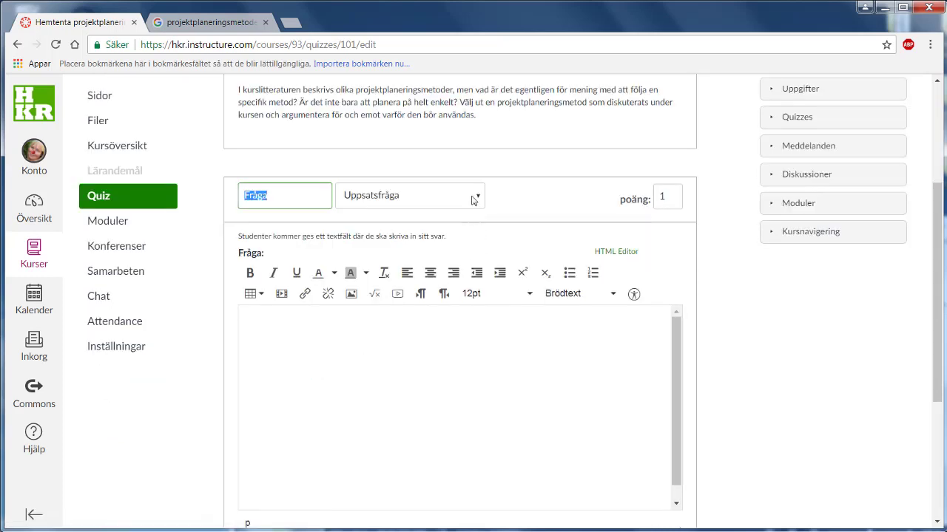
left_click(474, 201)
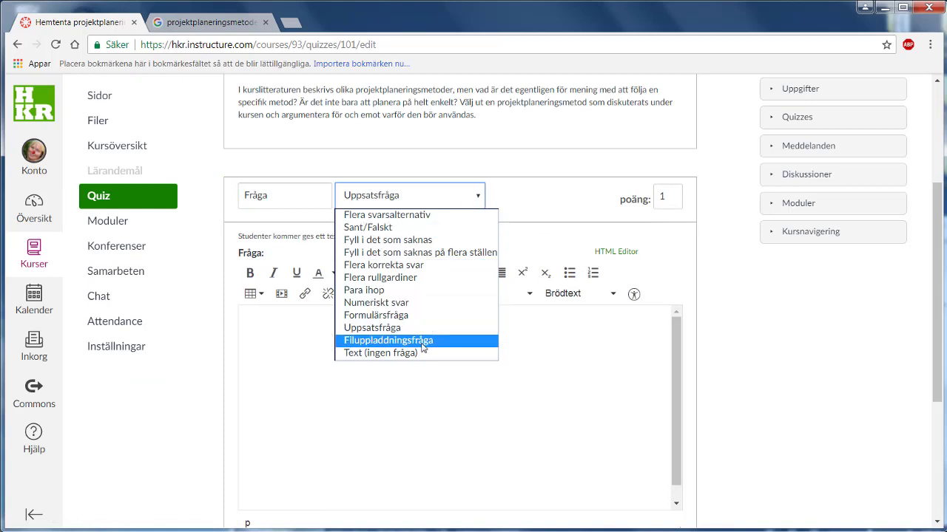
left_click(423, 342)
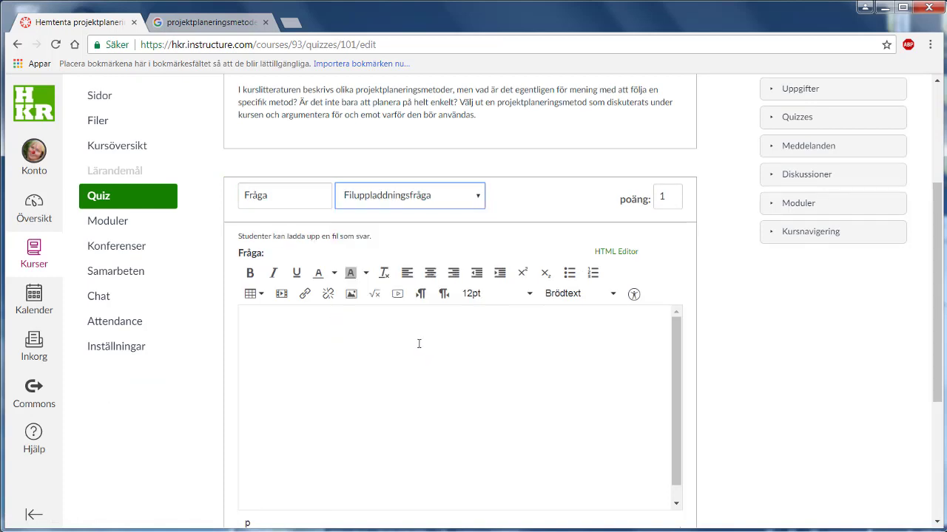
left_click(418, 344)
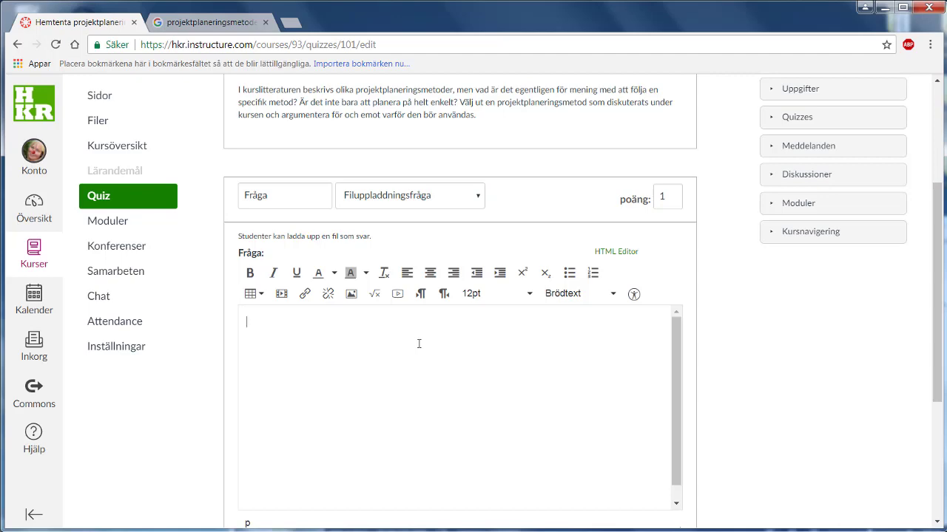
type("Gör en översiktlig skiss över en projektplaneringsorganisation. Spara sin skiss som en bild och ladda upp bildfilen. Om du föredrar att skissa för hand kan du fotografera din skiss och ladda upp skissen.")
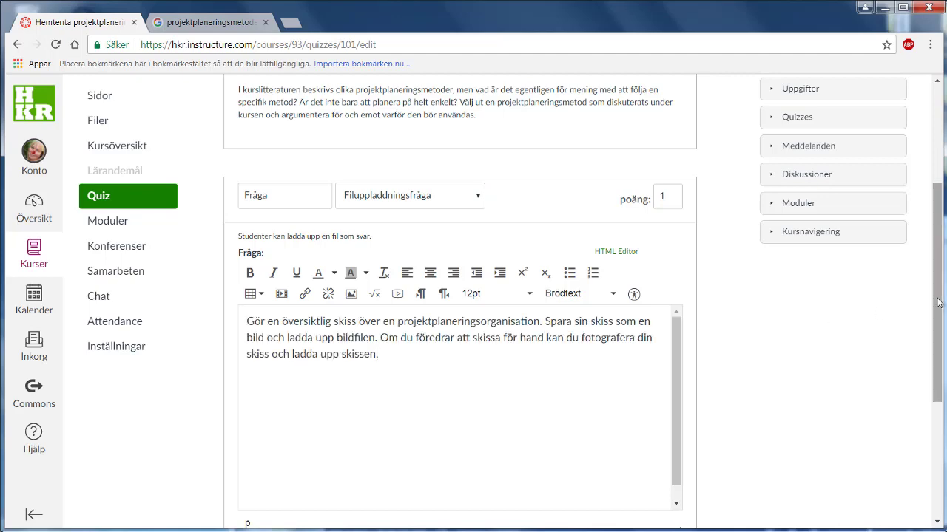
- Set the file-upload question to 10 points, update it, and save and publish the quiz
left_click_drag(937, 303, 935, 340)
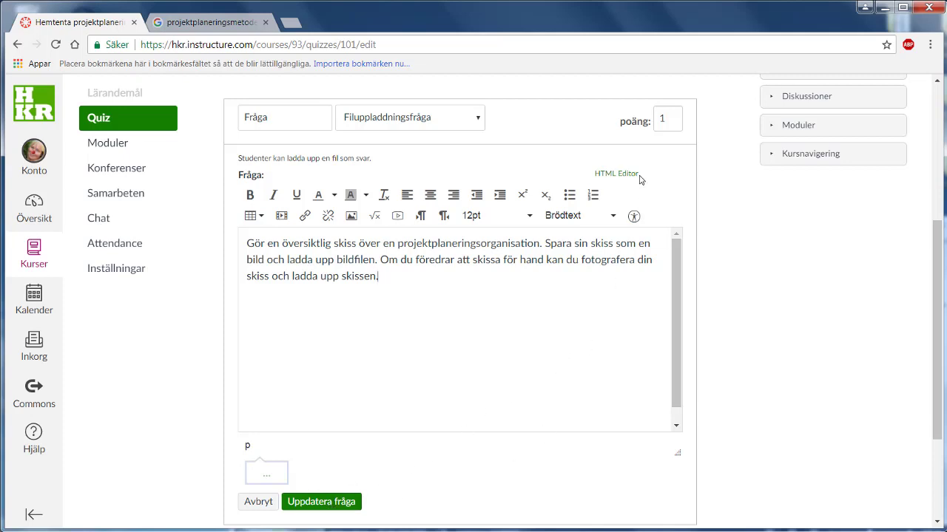
left_click(672, 117)
type("10")
left_click(318, 503)
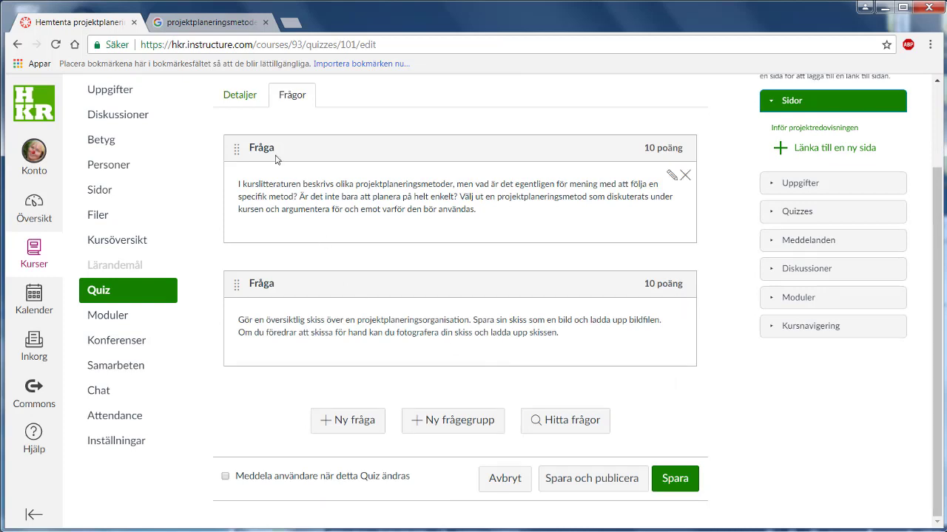
left_click(607, 477)
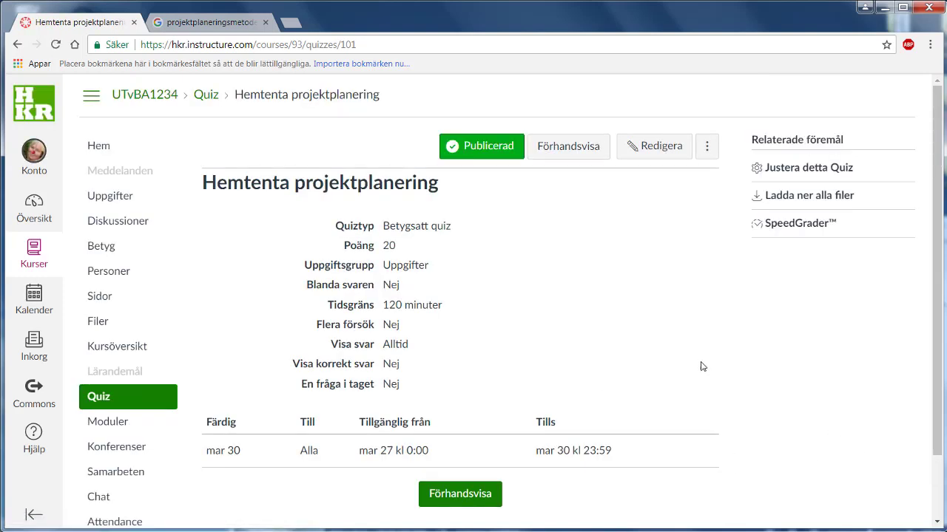
- Preview the published quiz and look through both questions and their answer areas
left_click(573, 147)
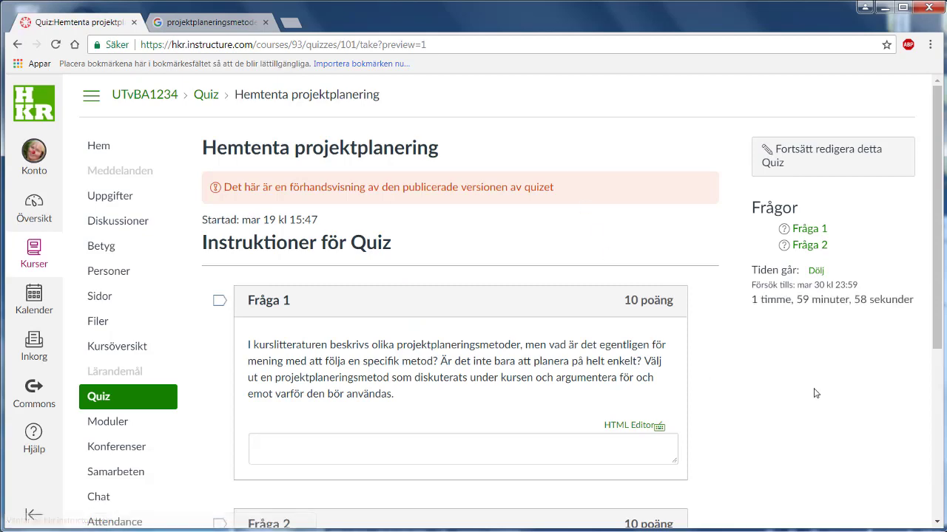
scroll(802, 374, "down", 3)
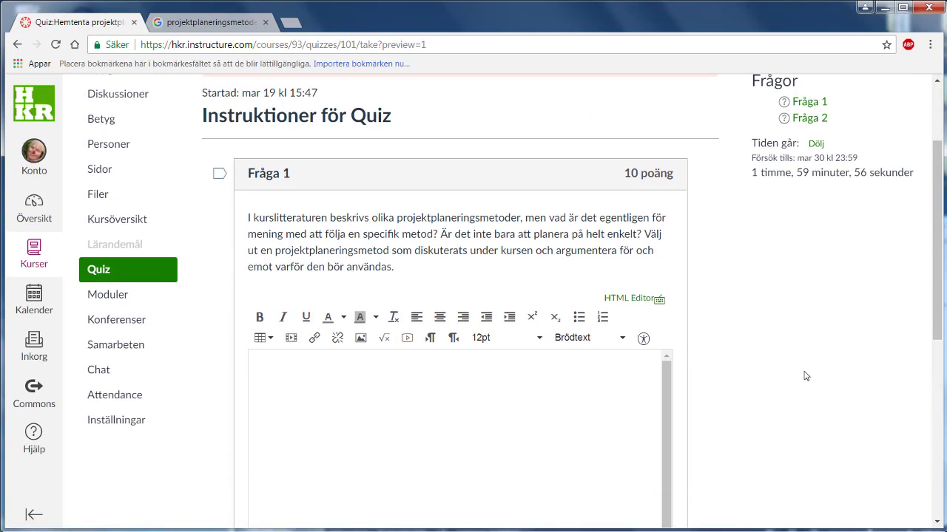
scroll(790, 362, "down", 5)
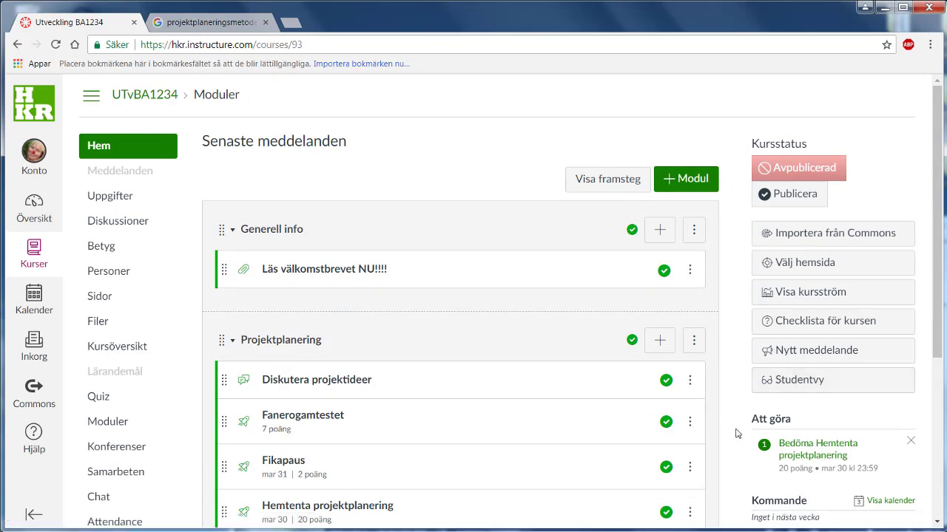
- Open the Hemtenta projektplanering submission for grading from the course's to-do list and check the list of students
scroll(736, 434, "down", 2)
scroll(736, 434, "up", 2)
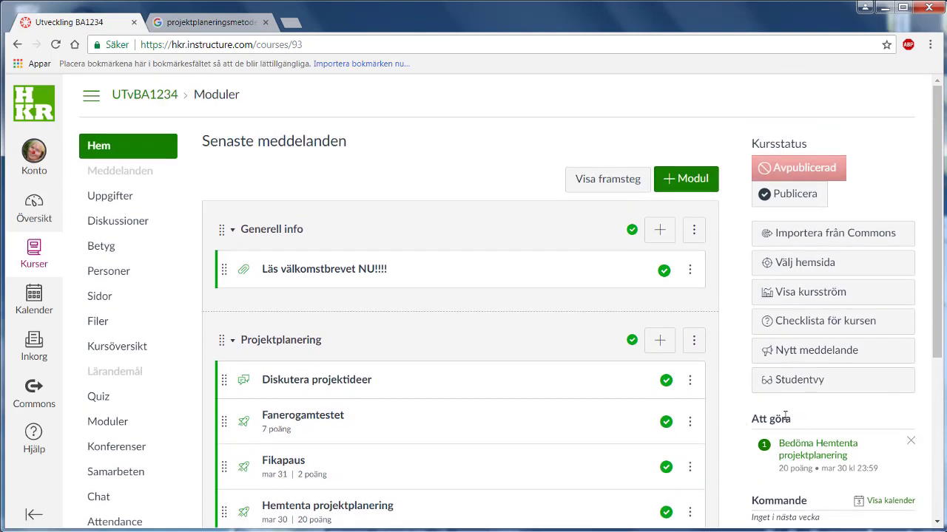
left_click(819, 456)
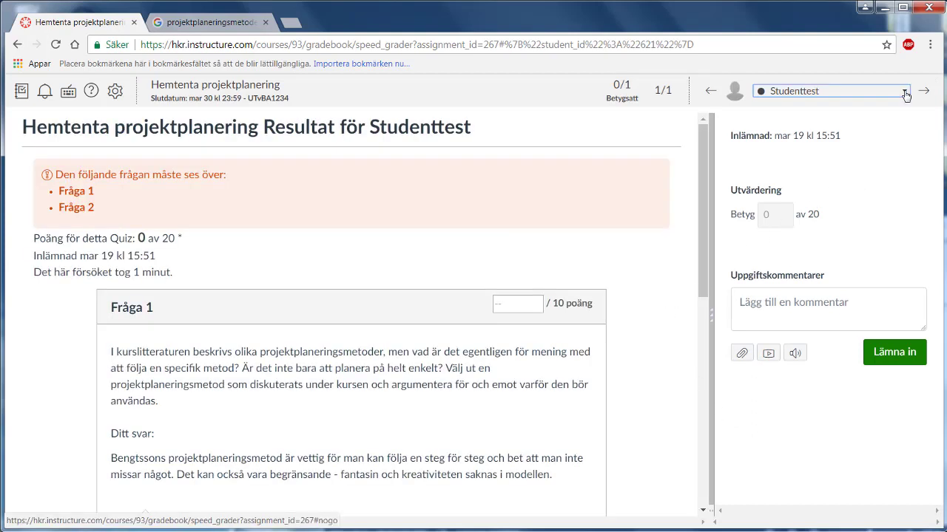
left_click(905, 93)
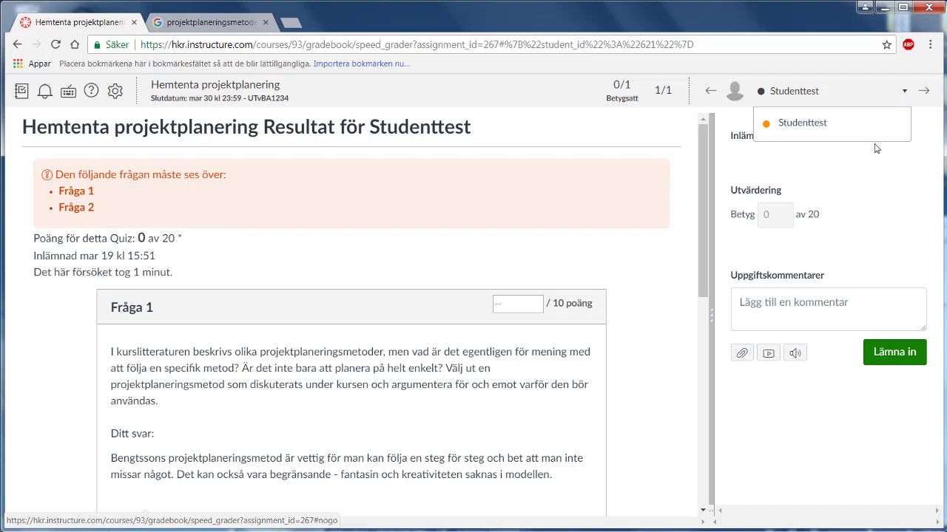
left_click(905, 89)
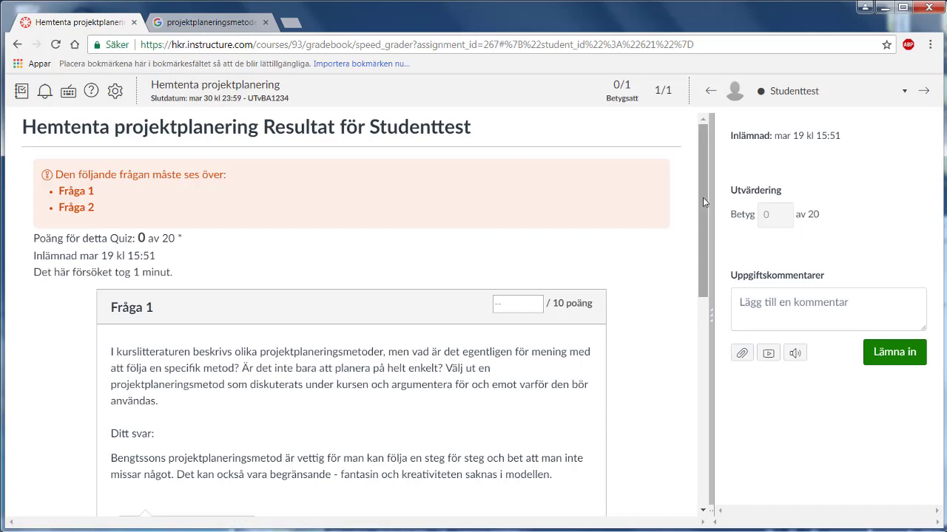
- Give the test student's answer to Fråga 1 a score of 2 points and add the comment "Ditt svar borde vara mer utförligt."
left_click_drag(703, 197, 678, 258)
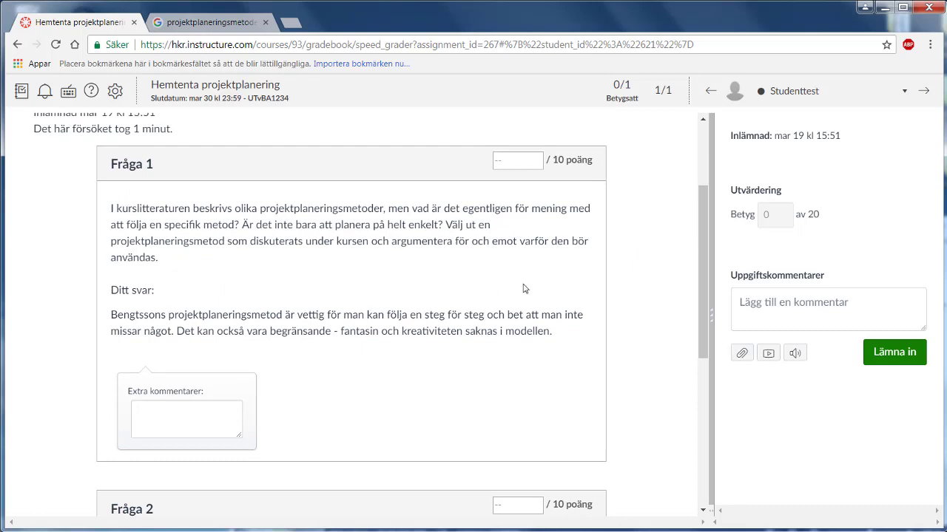
left_click(505, 164)
key("Tab")
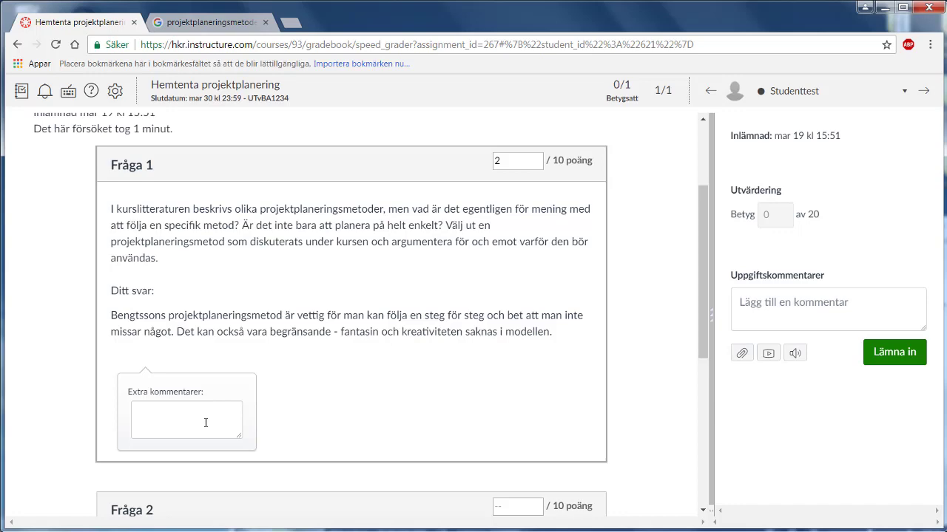
type("Det var borde vara mer utförligt.")
scroll(632, 382, "down", 5)
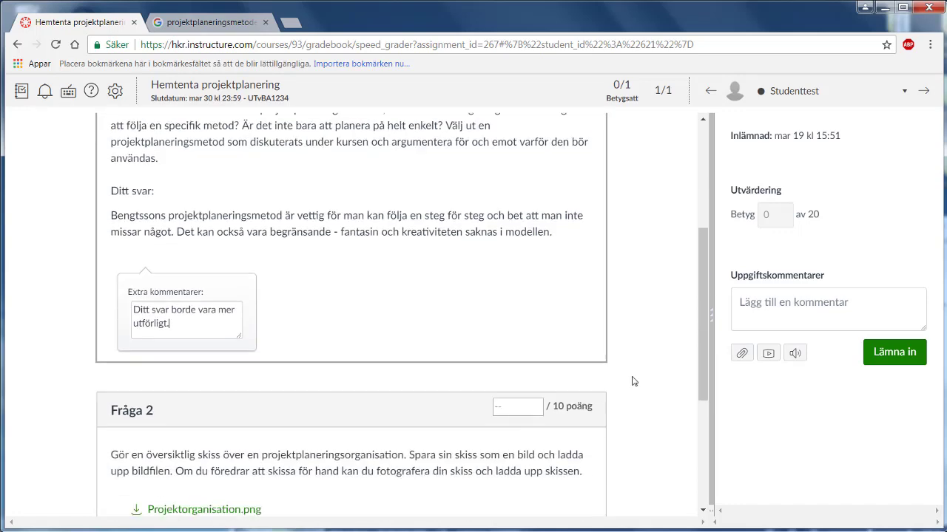